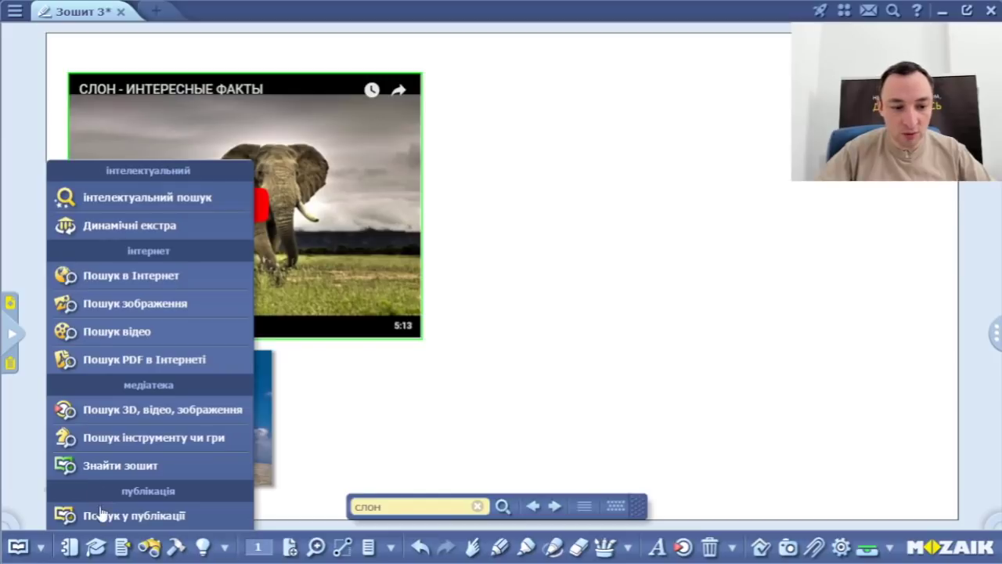
Open the image media library and show the images for the discipline Фізика.
click(683, 546)
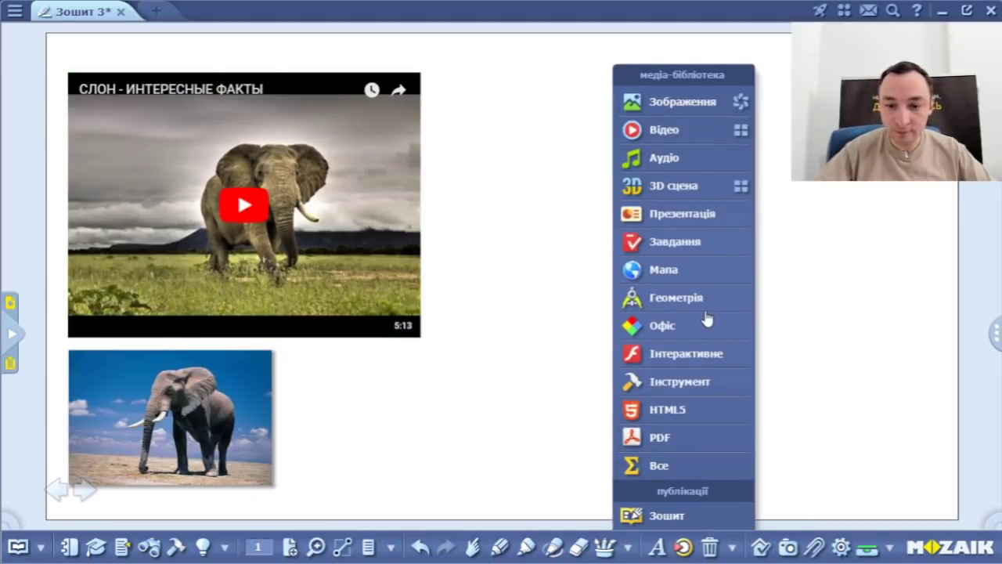
click(659, 106)
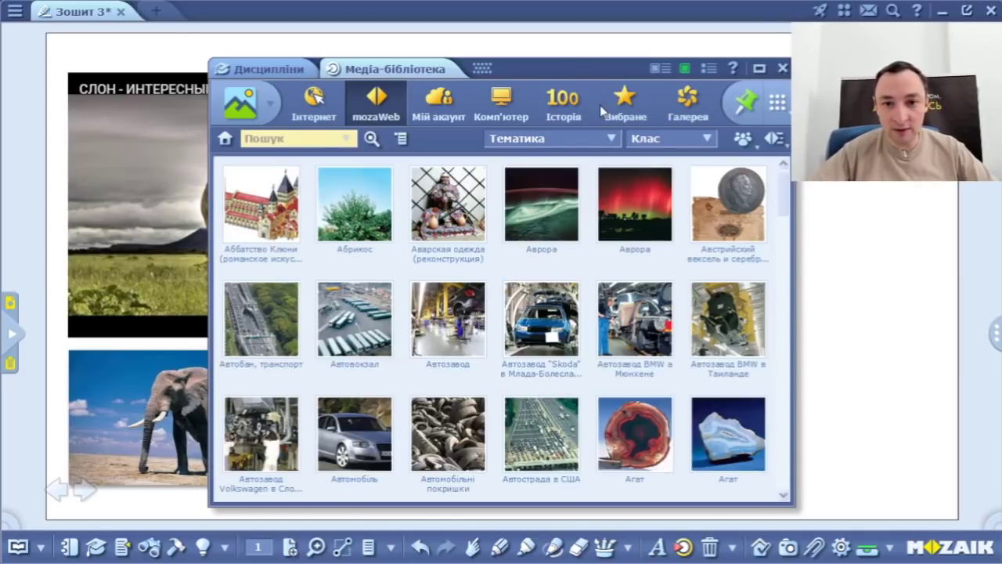
click(262, 72)
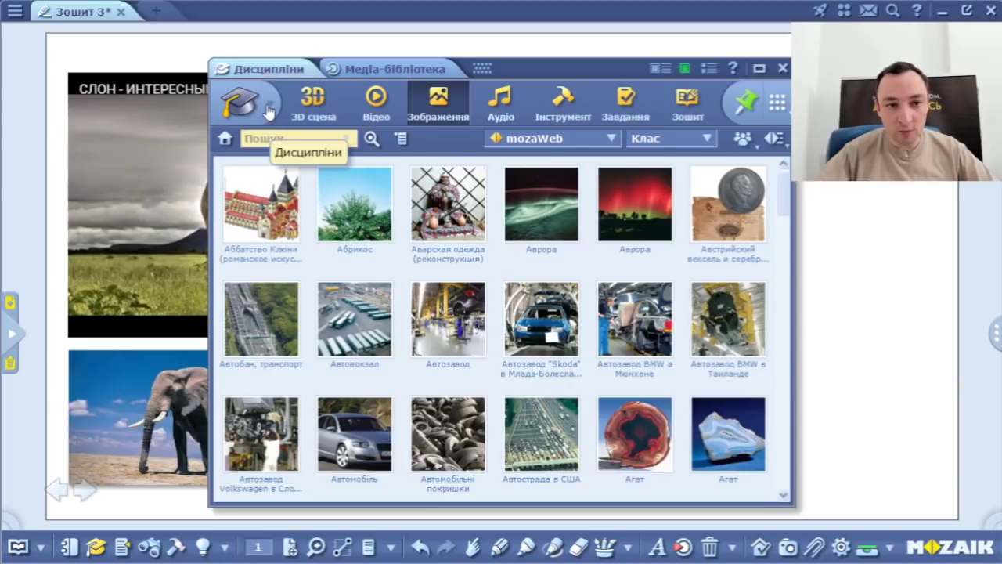
click(269, 110)
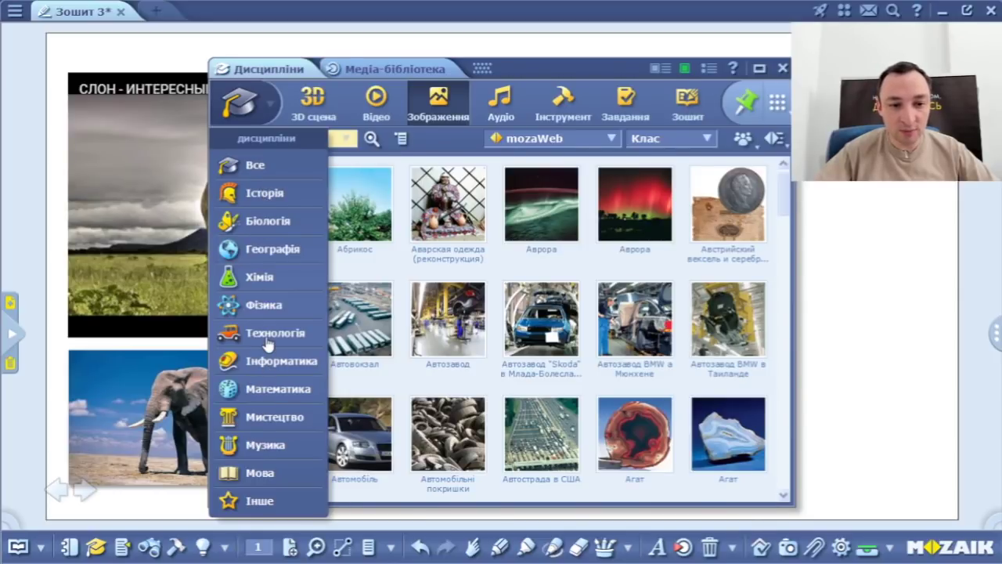
click(264, 307)
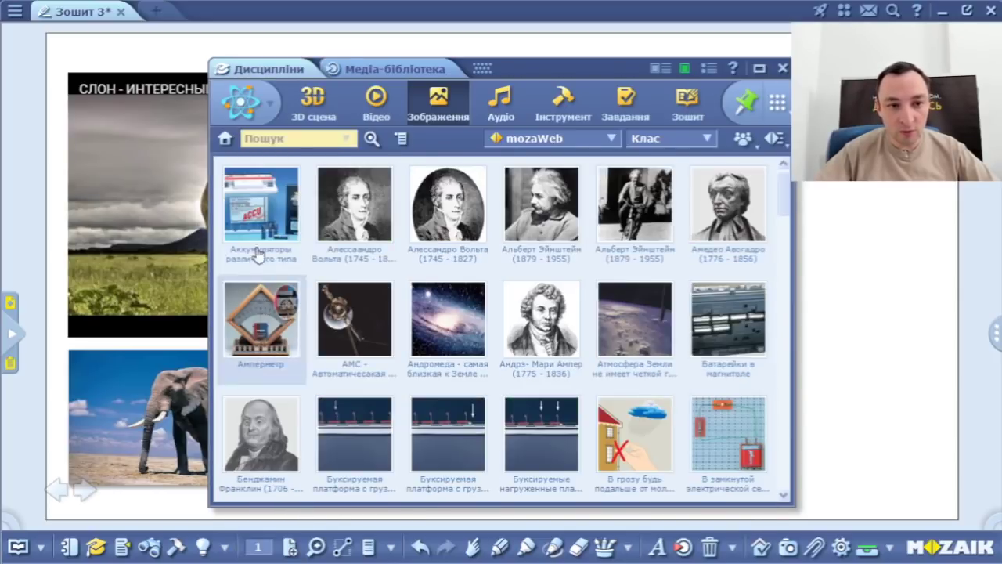
Browse the 3D scenes for Фізика and look through their source options and content filters.
click(317, 116)
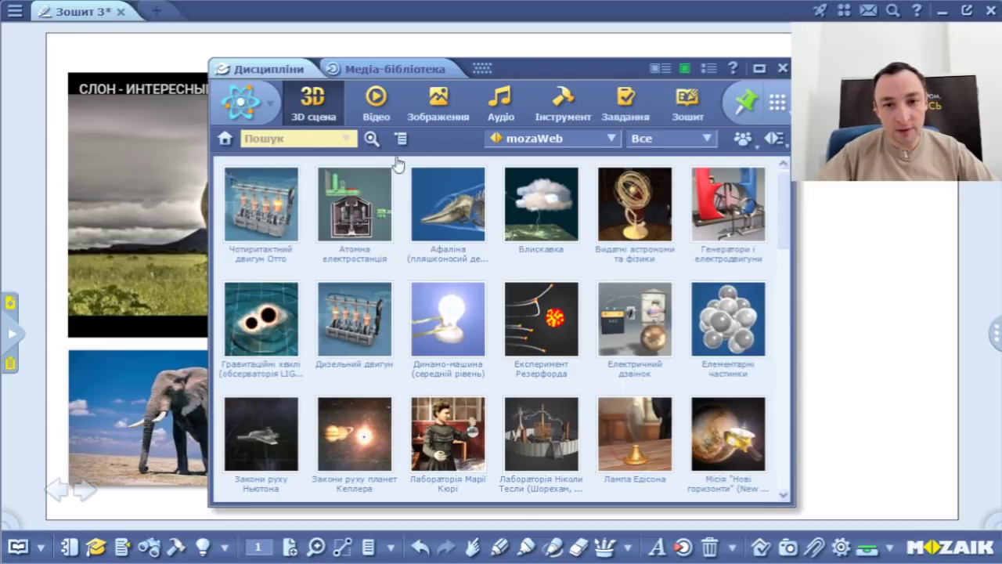
scroll(435, 236, down, 10)
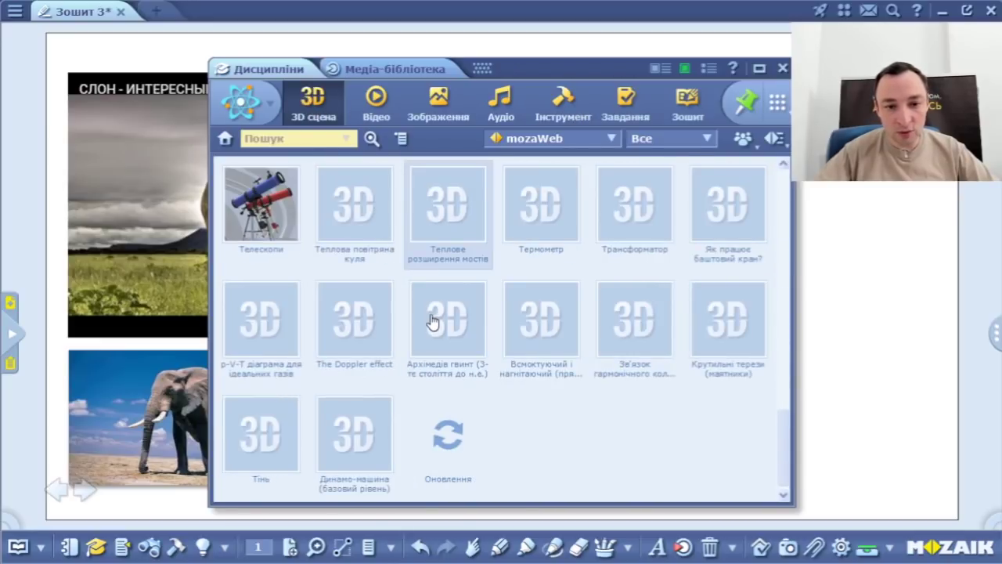
scroll(433, 321, up, 5)
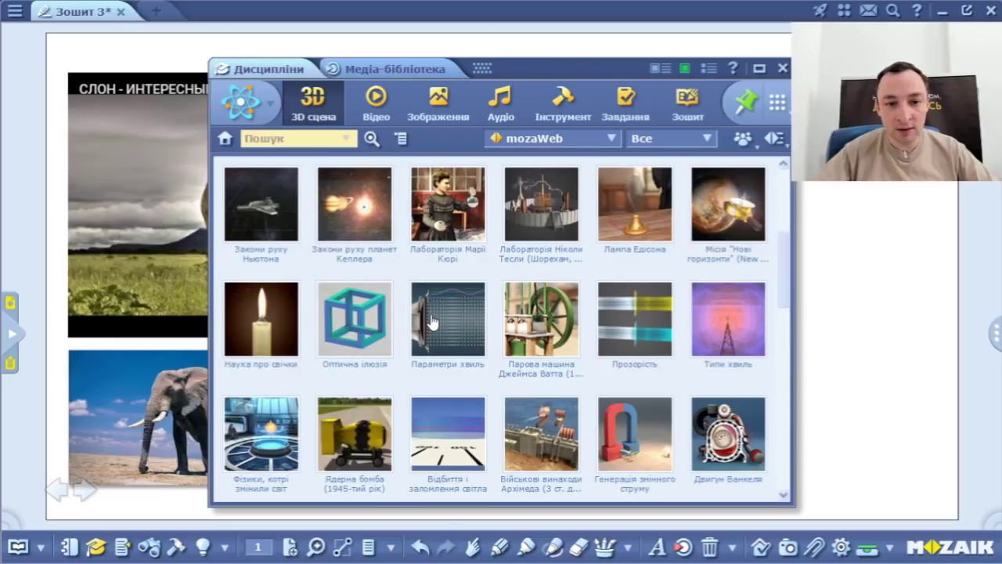
scroll(432, 321, up, 2)
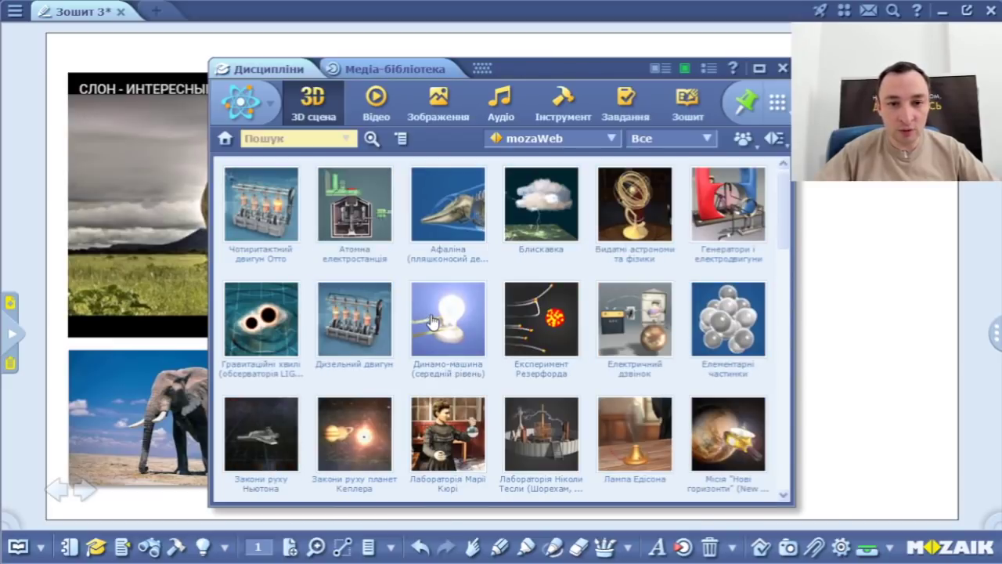
click(523, 139)
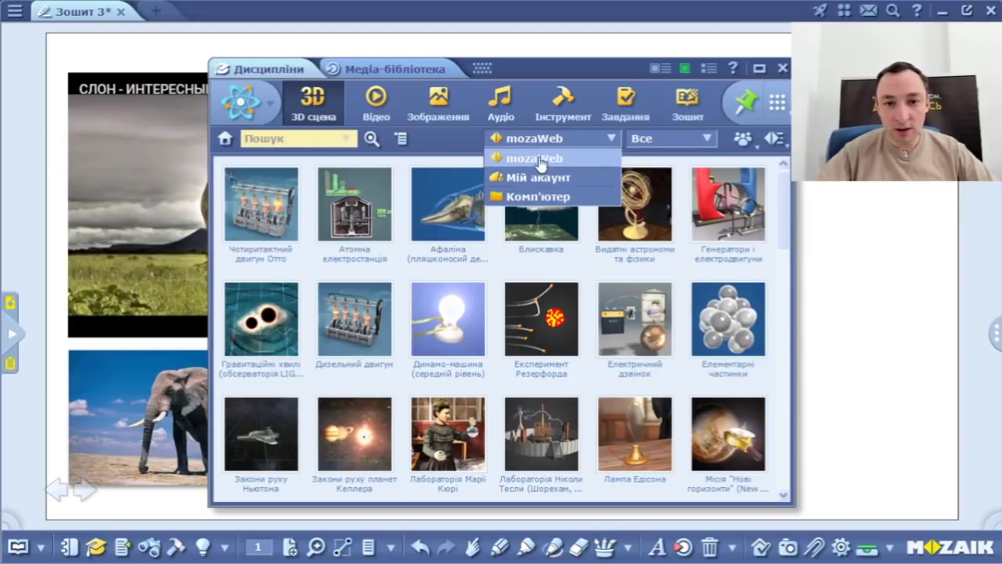
click(677, 139)
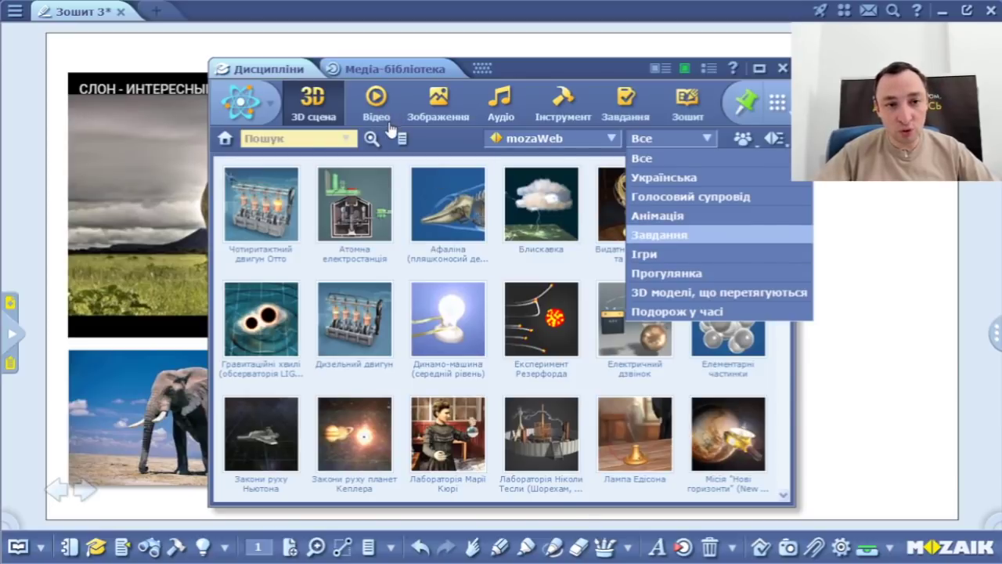
Return to the general media library and set its content type to Зображення.
click(408, 74)
click(408, 70)
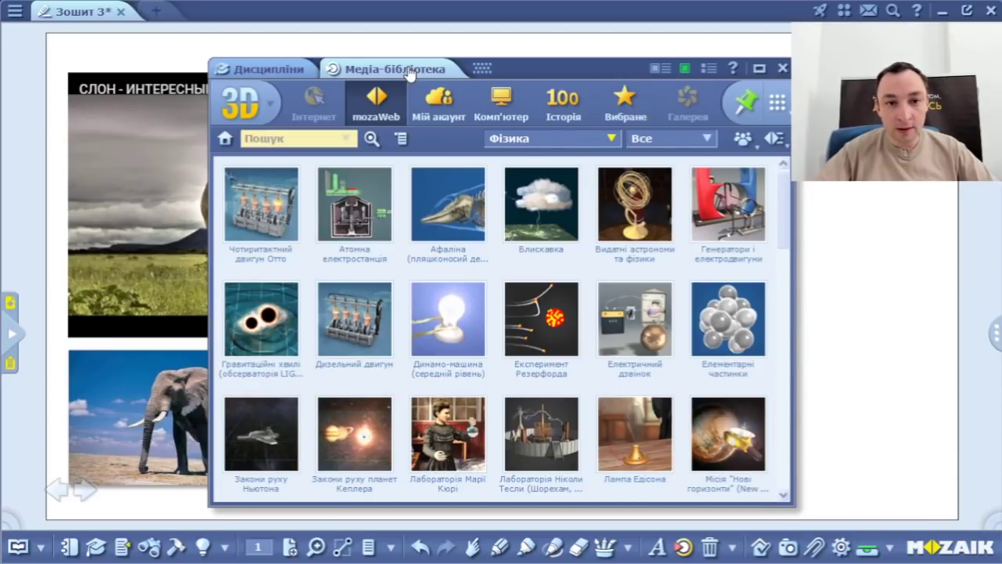
click(255, 113)
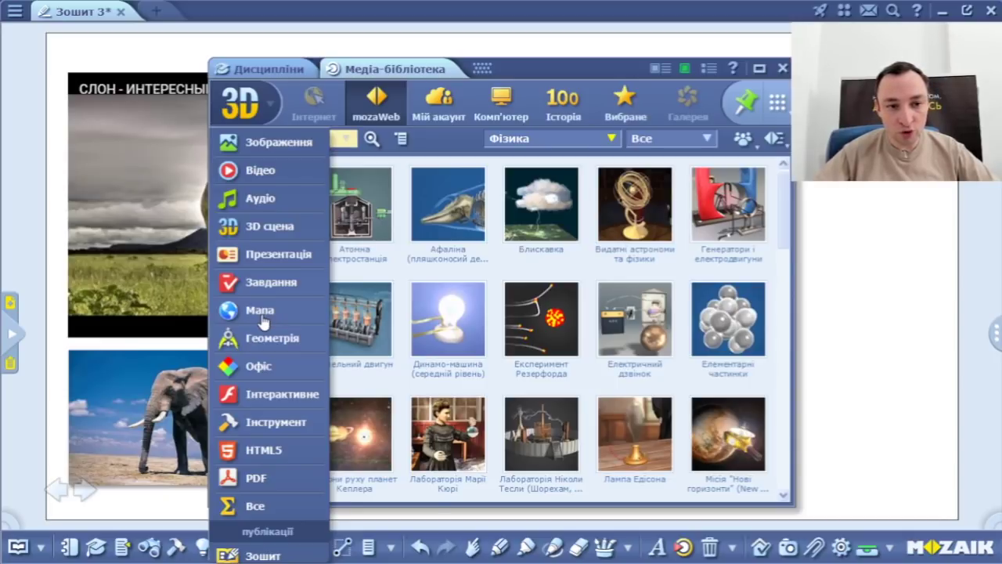
click(269, 149)
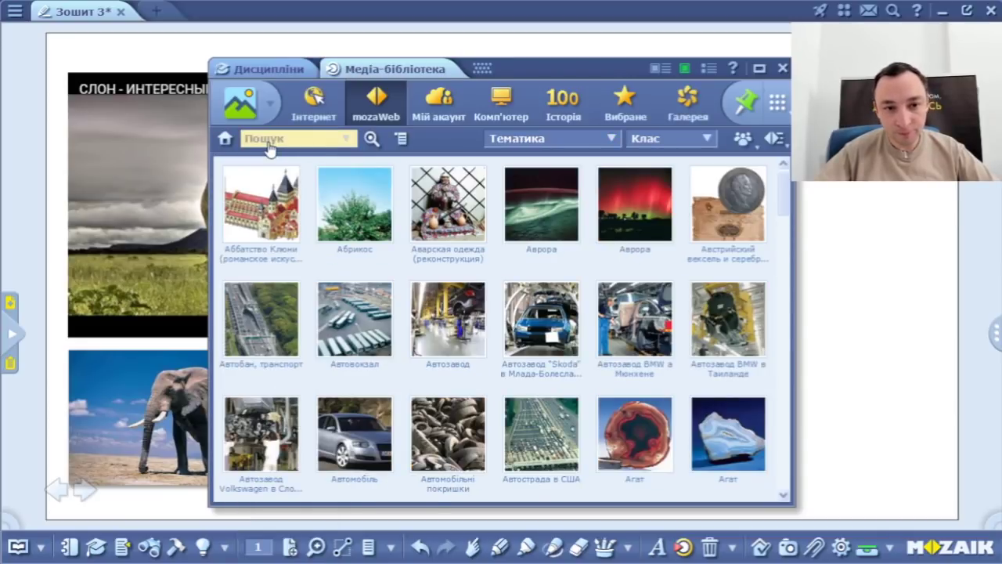
Search the internet for images of "слон", and check the same search in mozaWeb and Мій акаунт.
click(313, 103)
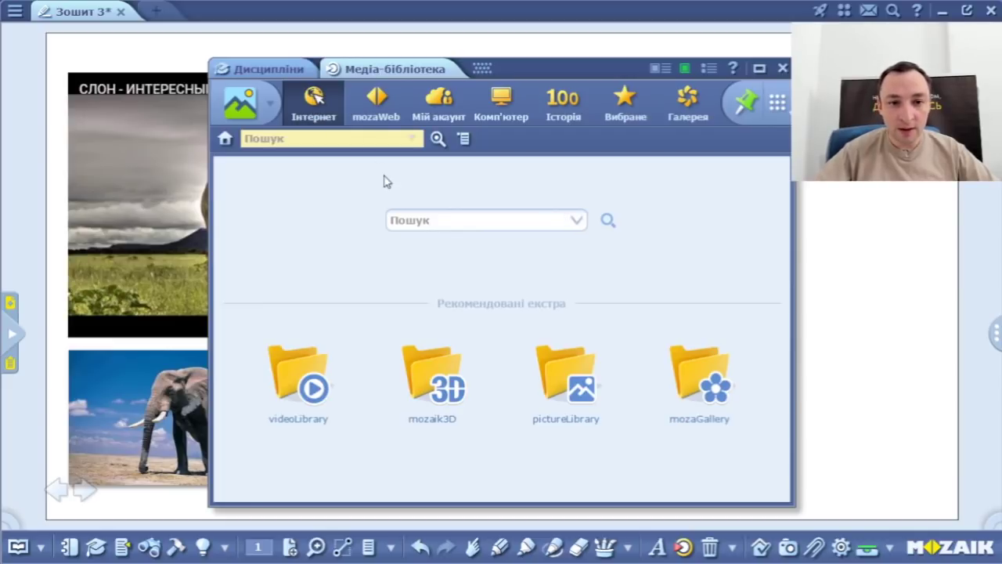
click(419, 221)
text(сл)
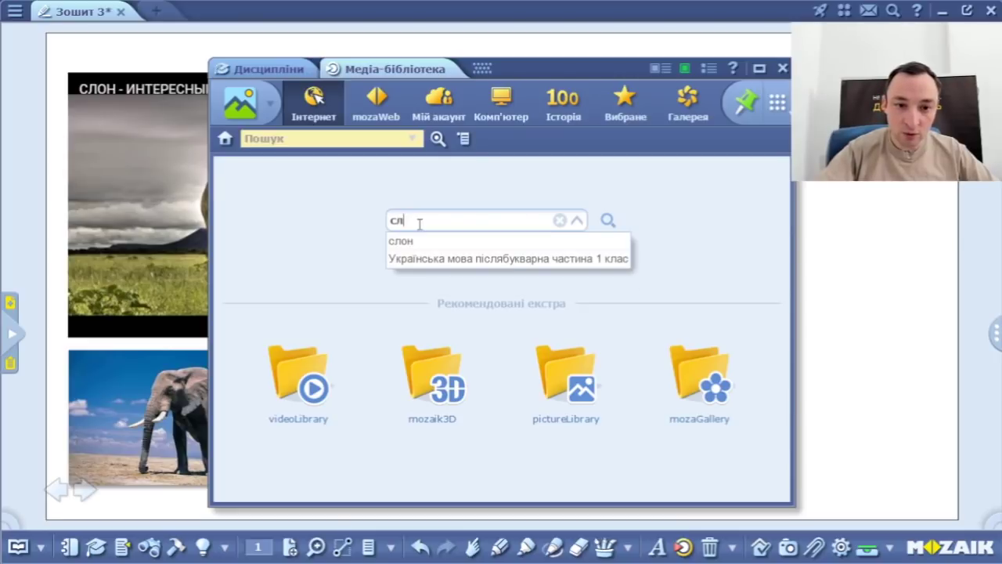
click(424, 242)
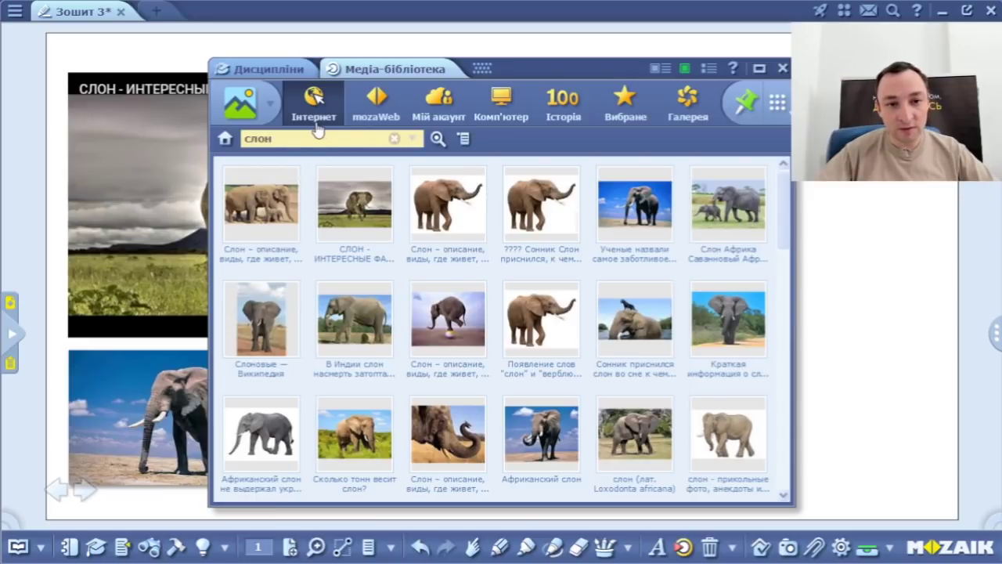
click(376, 106)
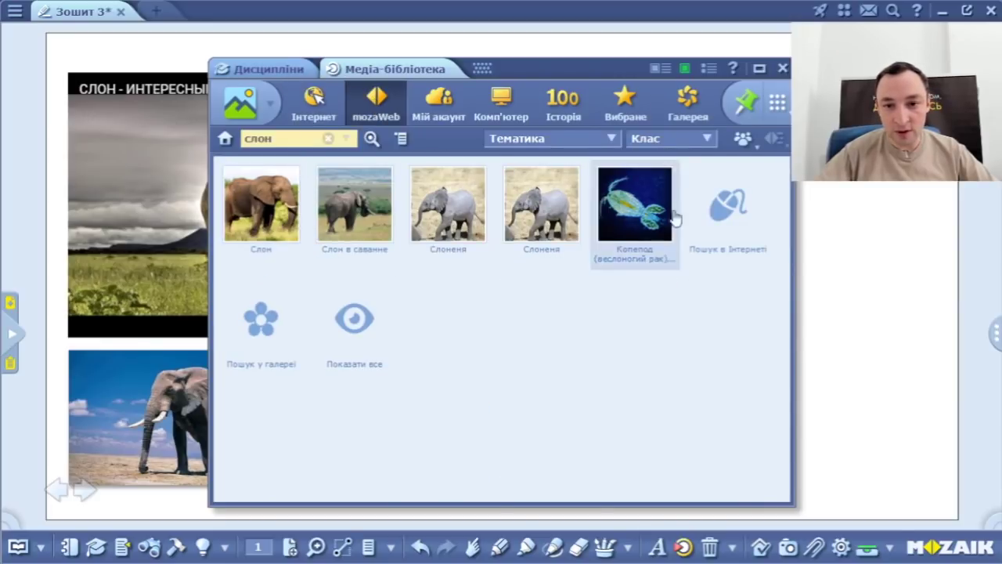
click(442, 117)
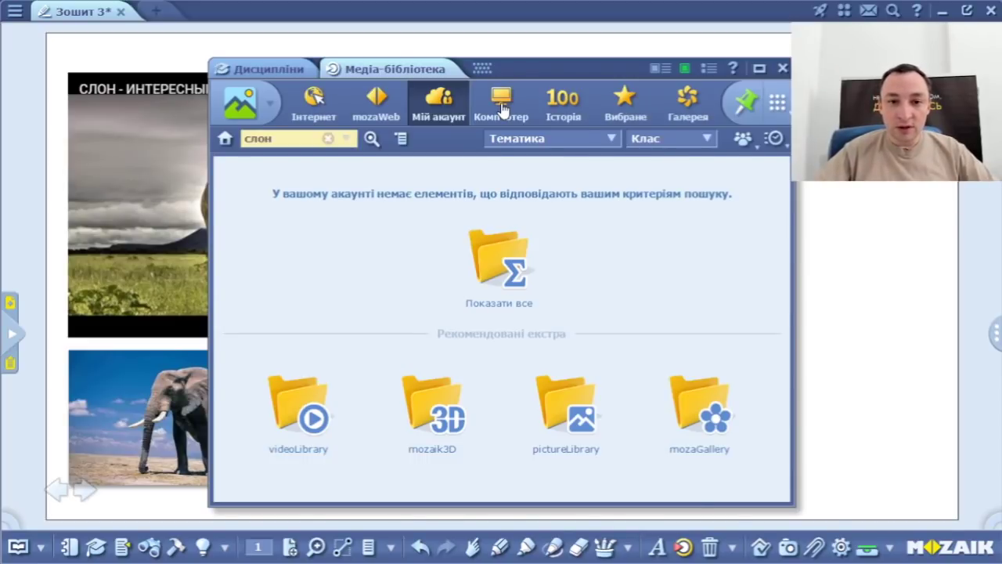
Browse local disk C: on the computer, opening its Dell and Drivers folders and going back up to Dell.
click(501, 108)
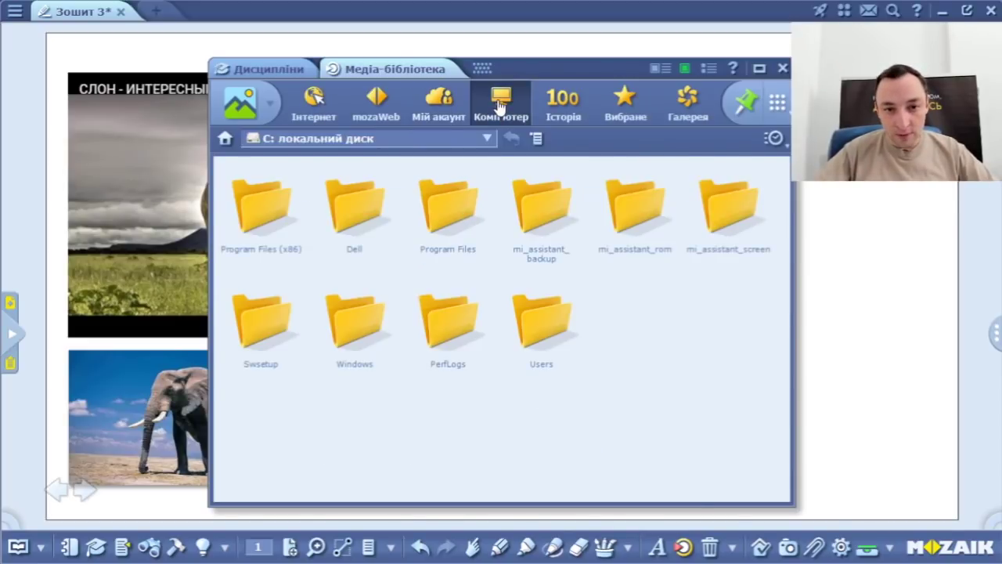
click(286, 146)
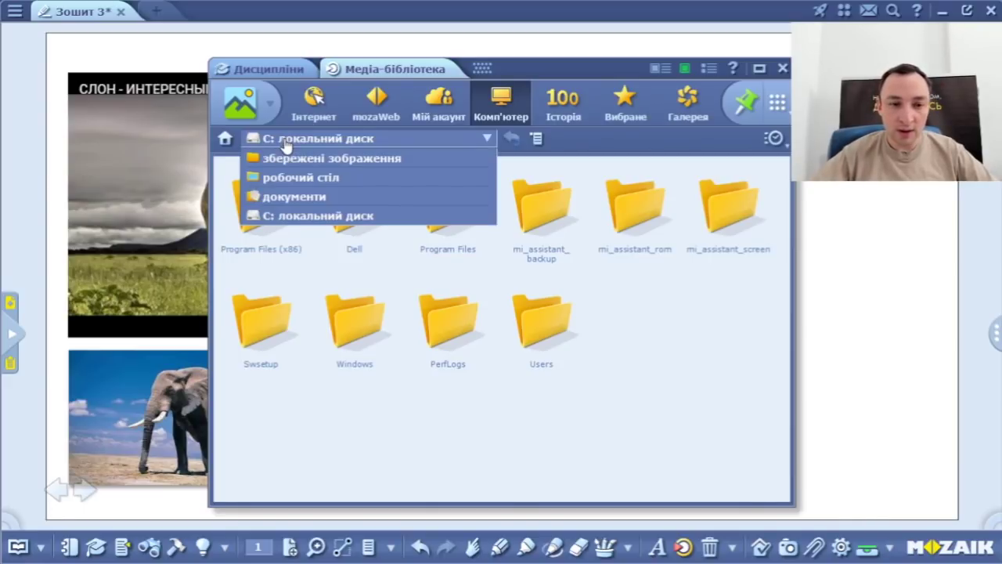
click(305, 220)
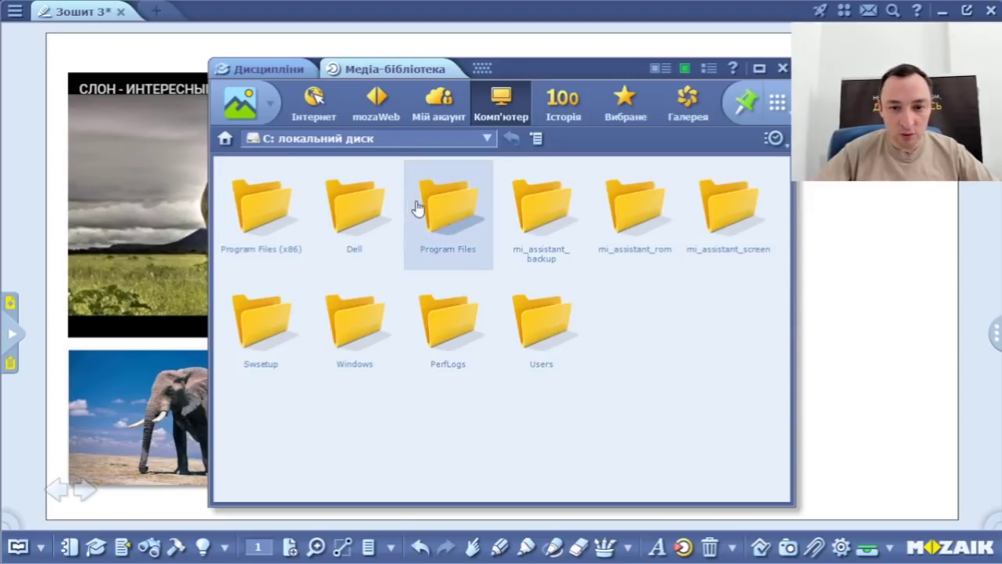
double_click(354, 211)
double_click(354, 211)
double_click(251, 186)
Review the available computer locations and go from the Dell folder back to local disk C:.
click(307, 143)
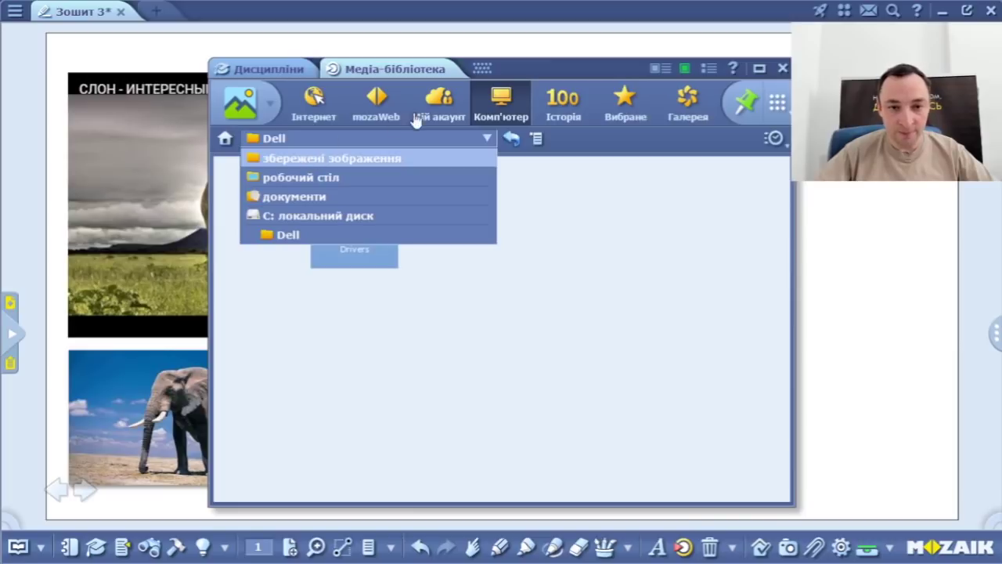
click(432, 140)
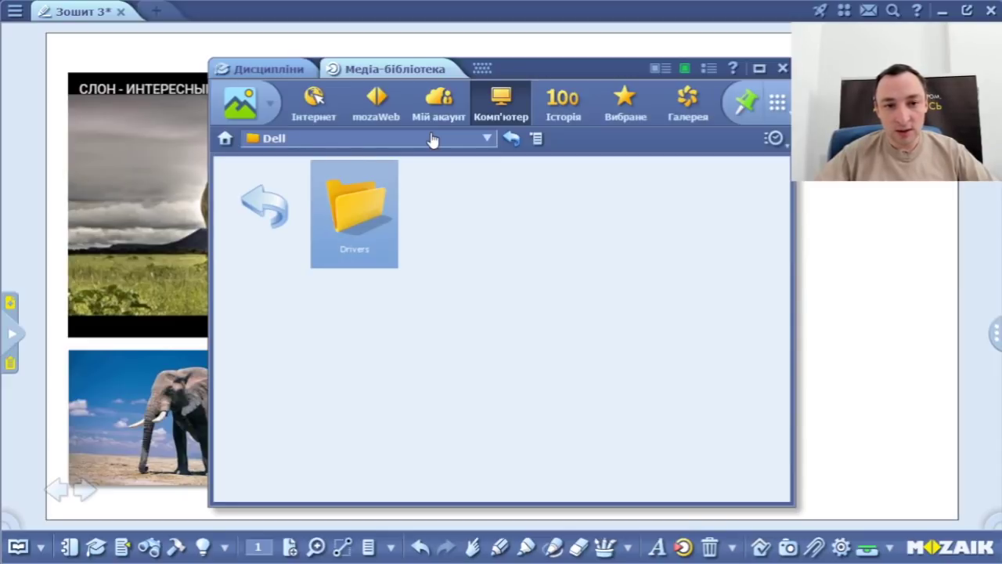
click(431, 139)
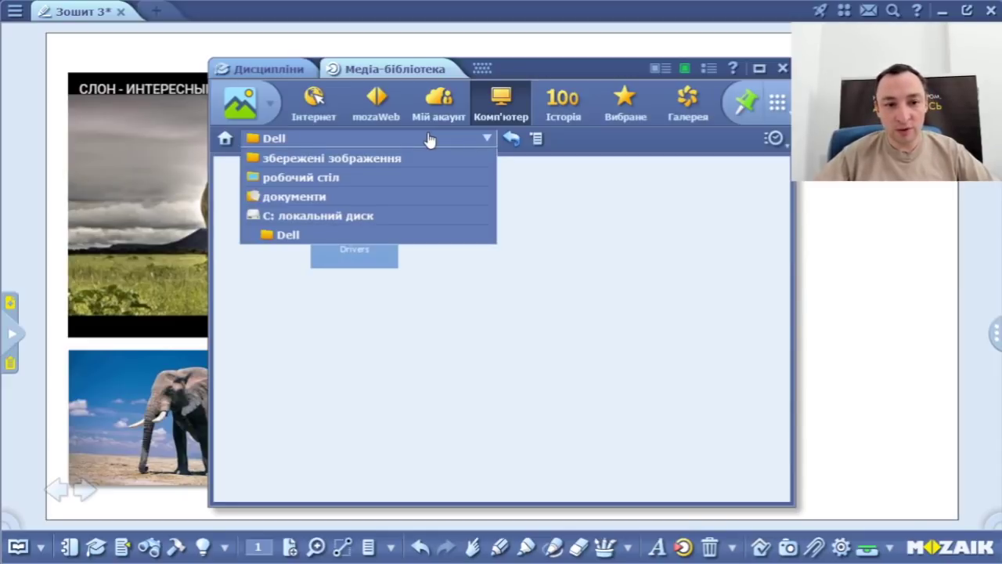
click(321, 215)
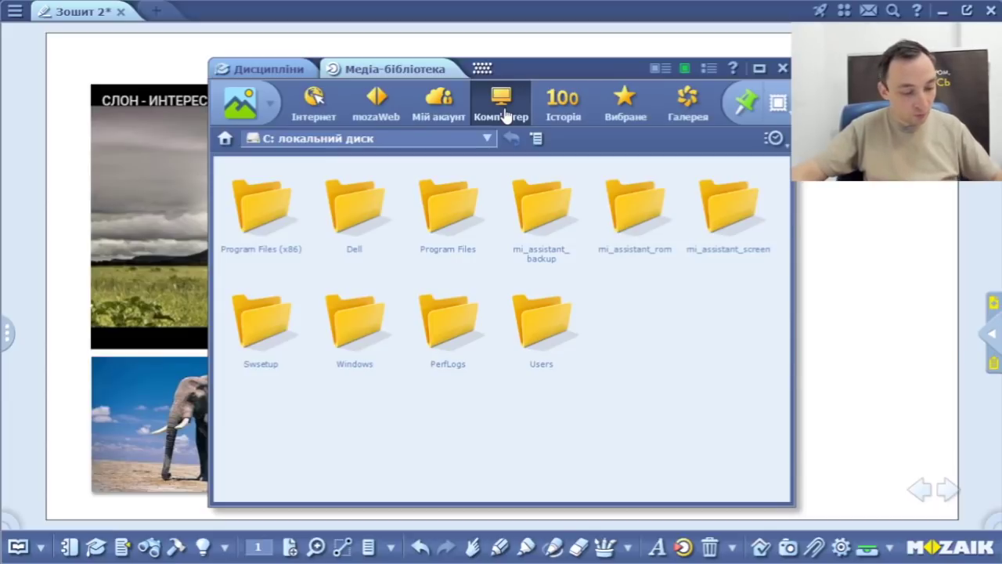
Browse the removable disk E: through the mozaik folder to mozaBookData, and go back up the folders.
click(367, 140)
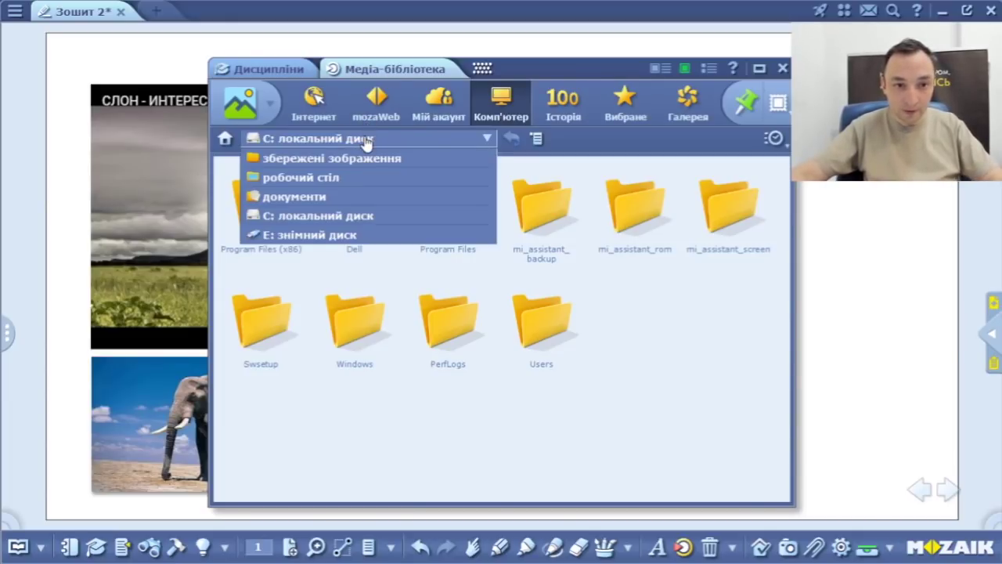
click(298, 236)
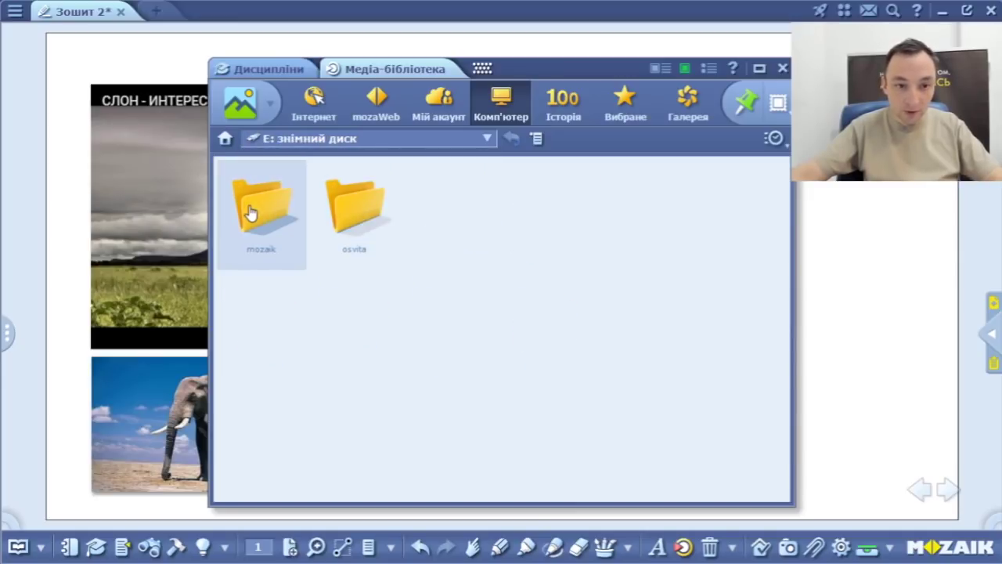
double_click(262, 211)
double_click(348, 207)
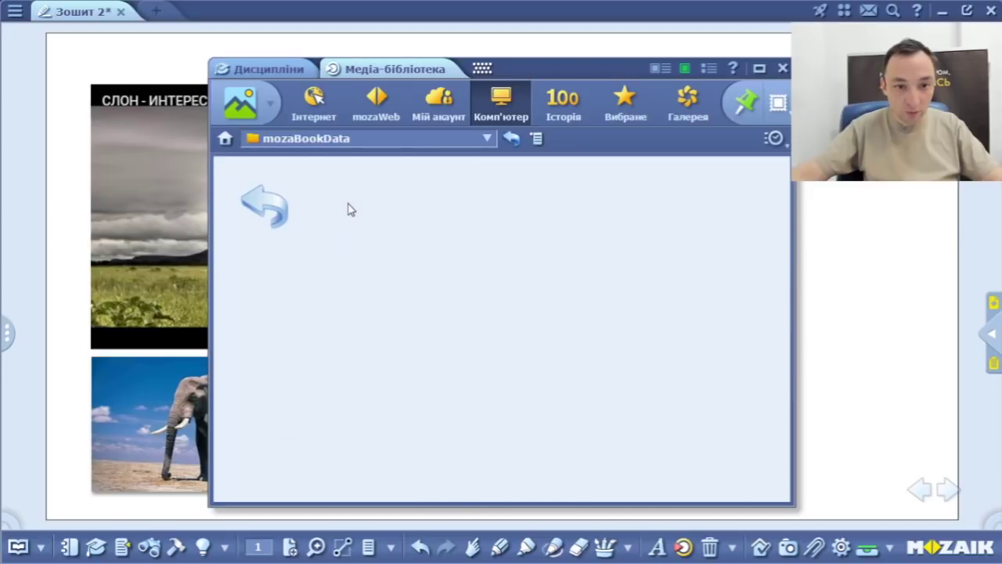
double_click(278, 211)
double_click(274, 211)
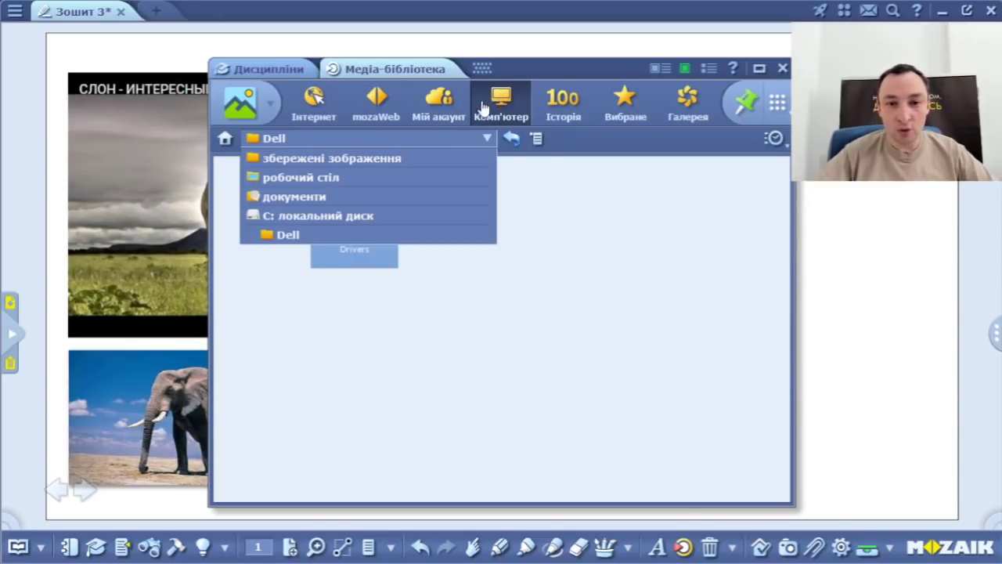
Open the image history and clear the "слон" search to show all of its images.
click(597, 248)
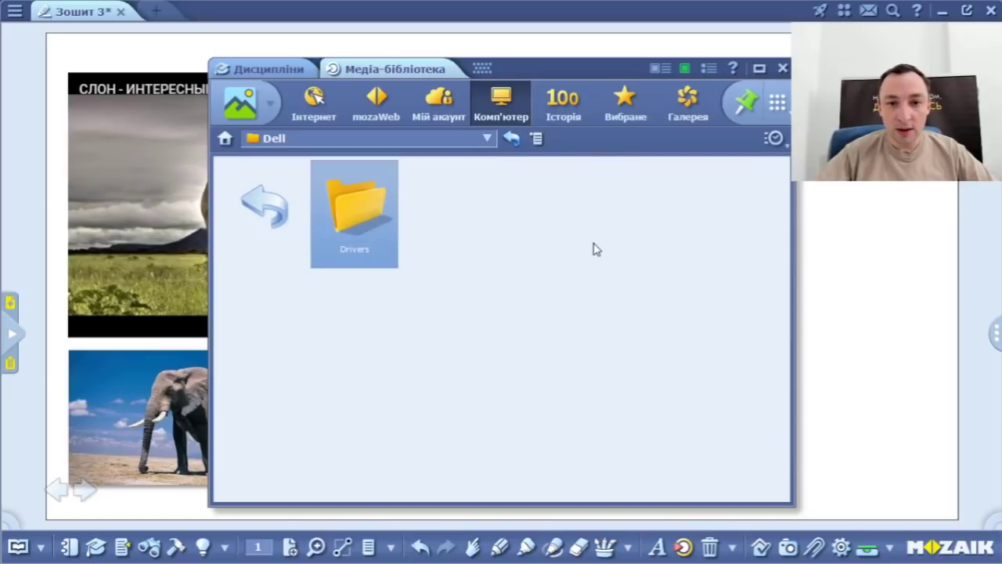
click(557, 102)
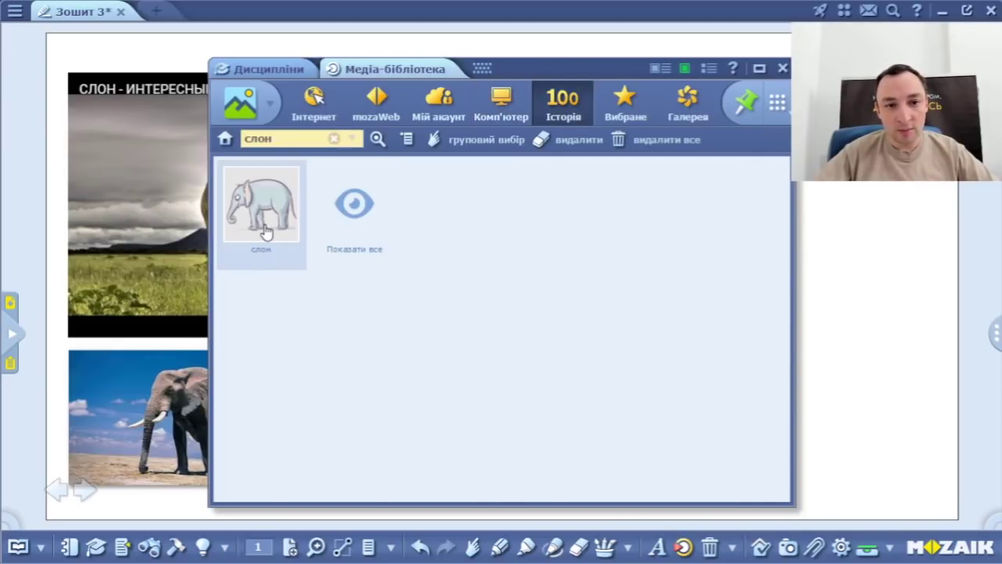
click(334, 138)
click(391, 324)
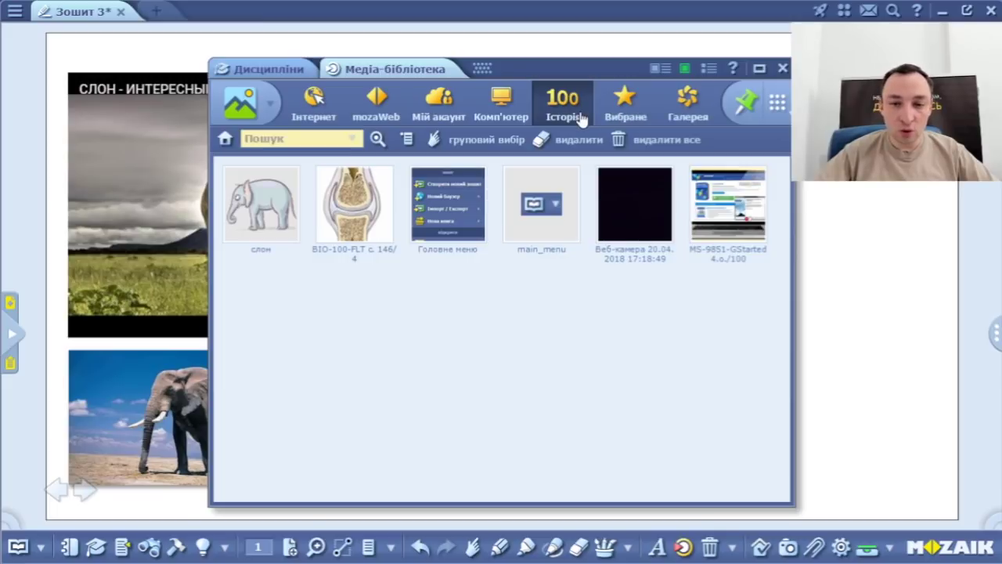
Check the favourite images and return to the mozaWeb image collection.
click(620, 105)
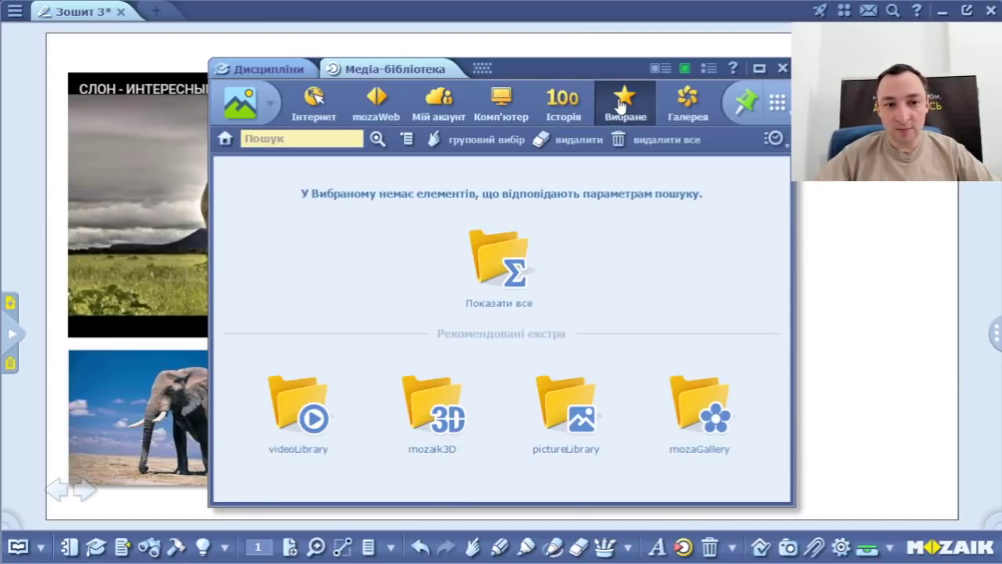
click(369, 108)
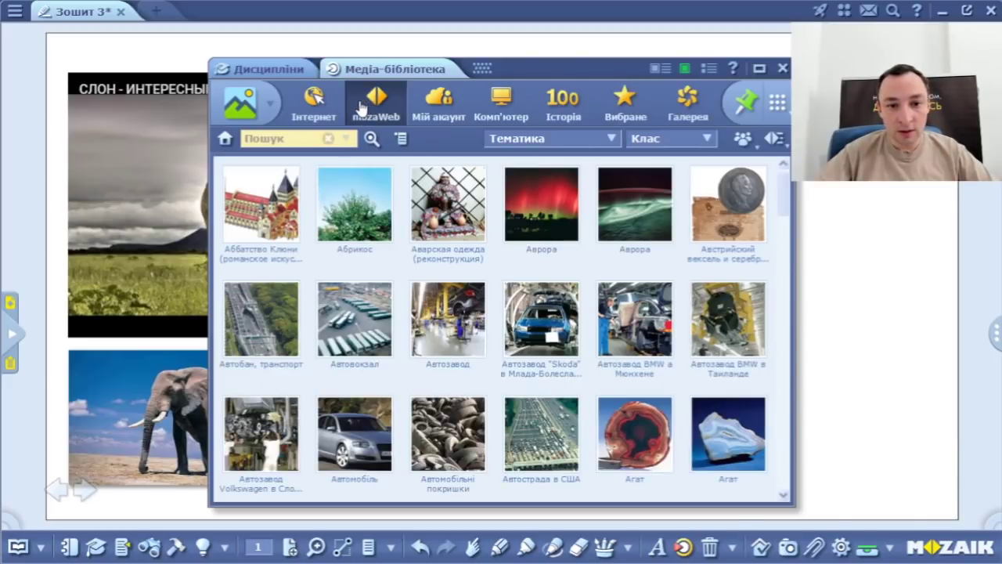
Search the internet image source for "слон".
click(315, 118)
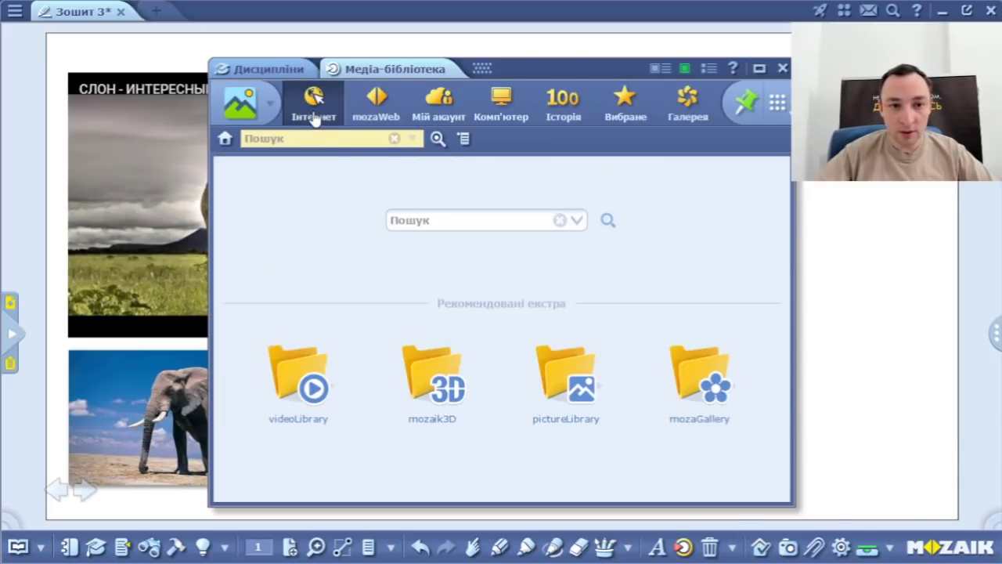
click(391, 212)
text(слон)
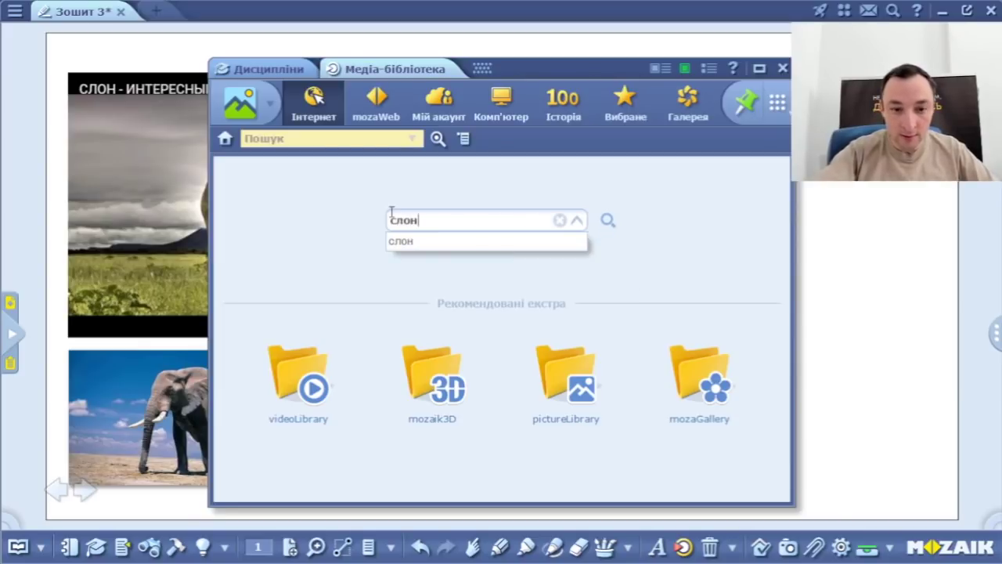
key(Return)
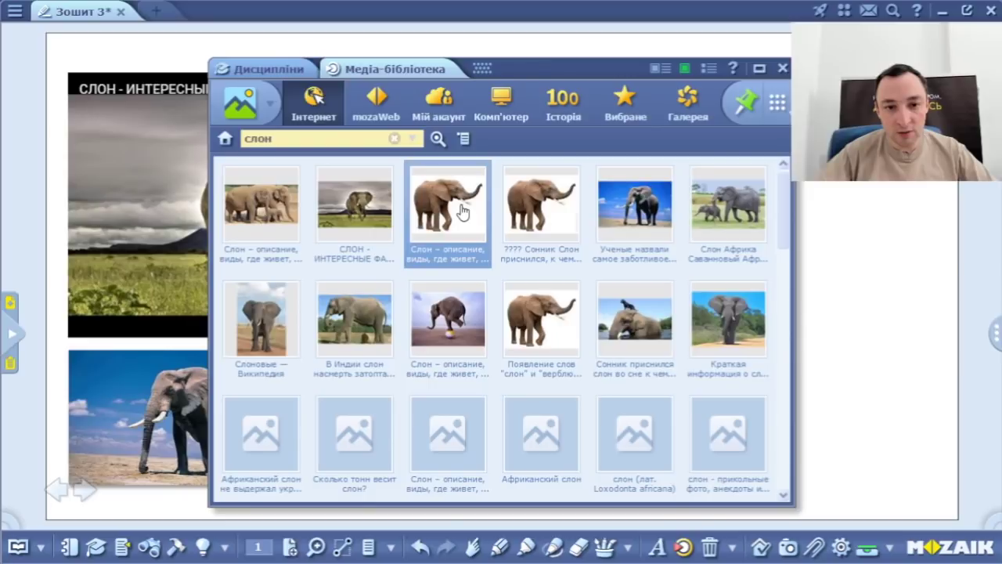
Add the third result, the elephant with a raised trunk on white, to the favourites and check the favourite images with the search cleared.
click(457, 212)
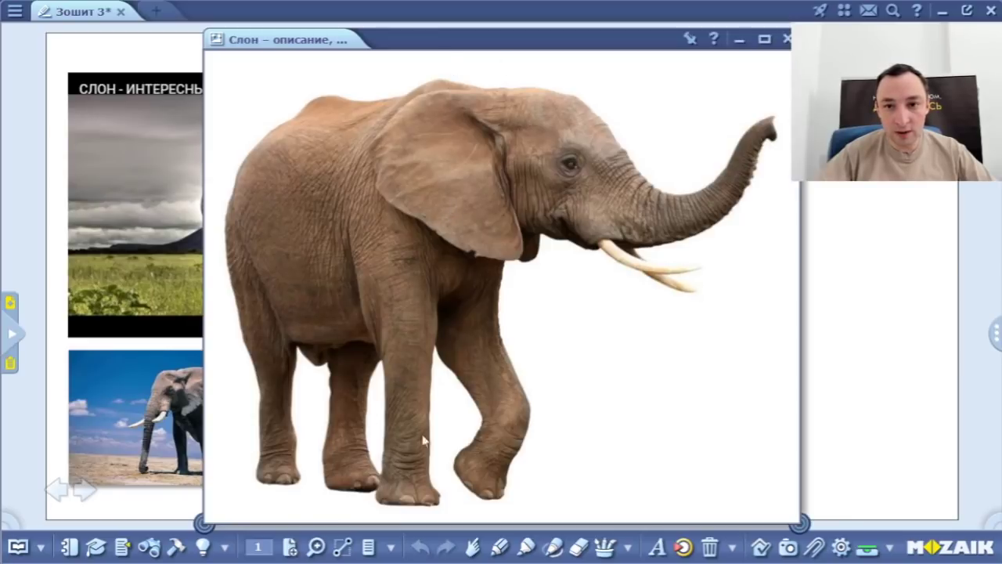
click(692, 46)
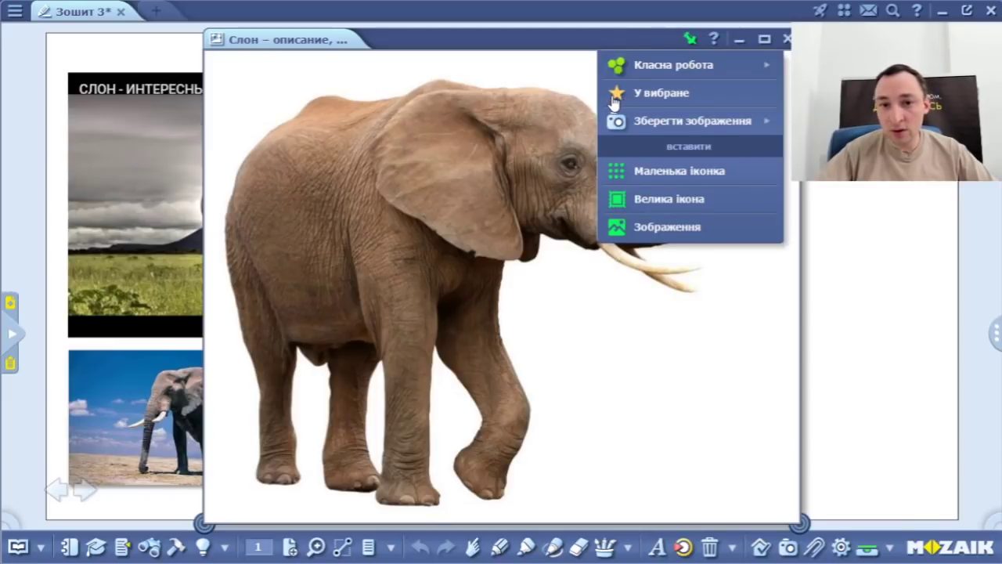
click(662, 94)
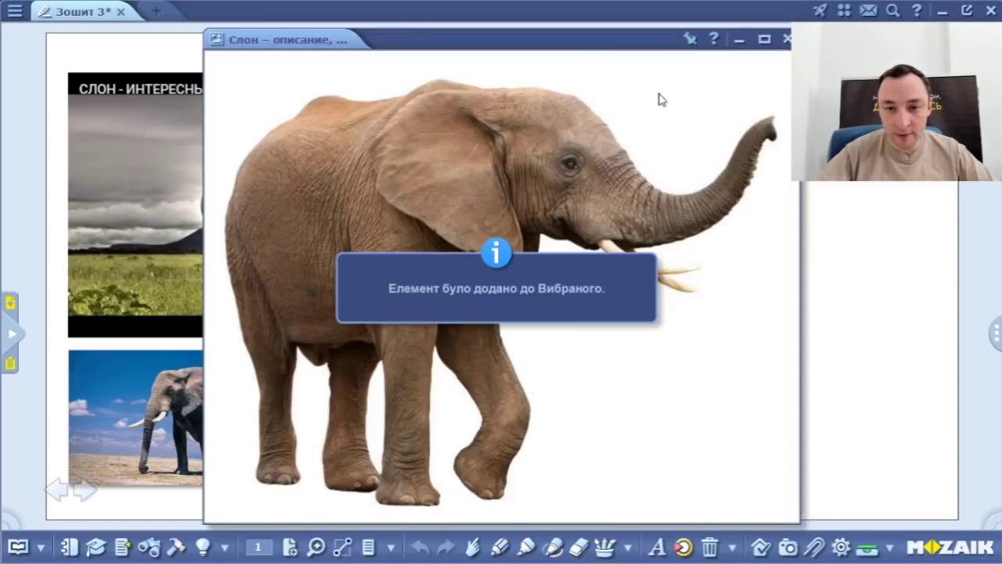
click(787, 38)
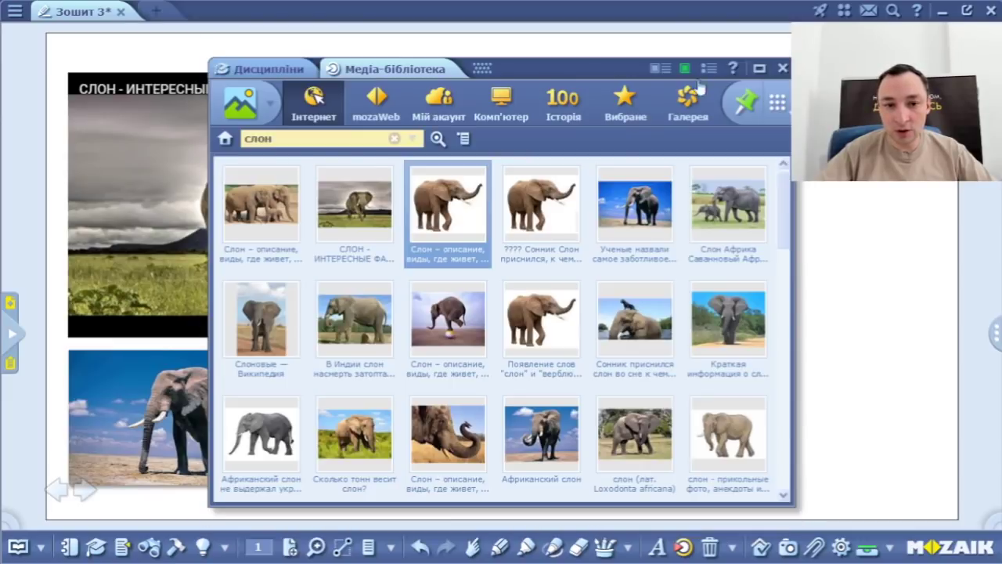
click(623, 118)
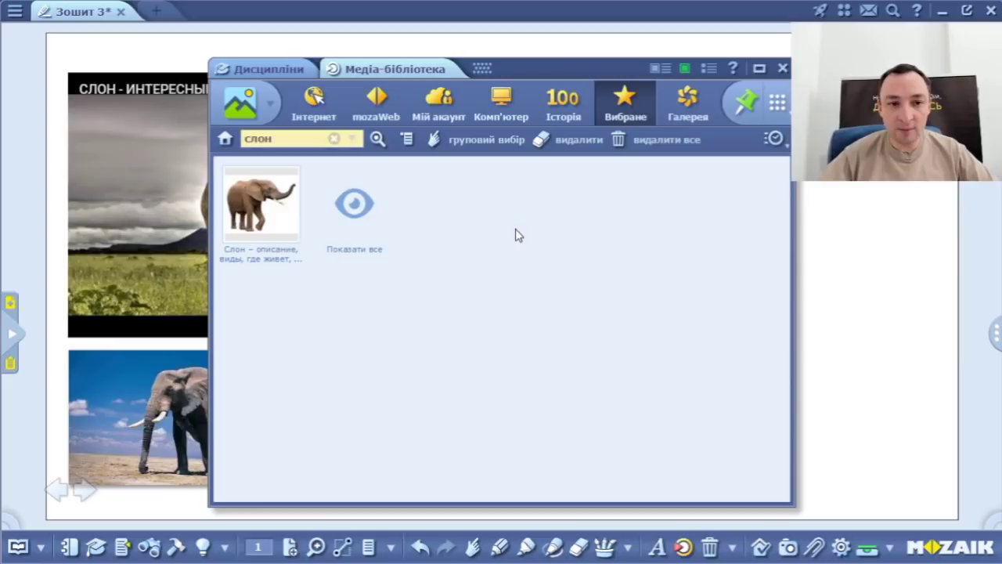
click(334, 138)
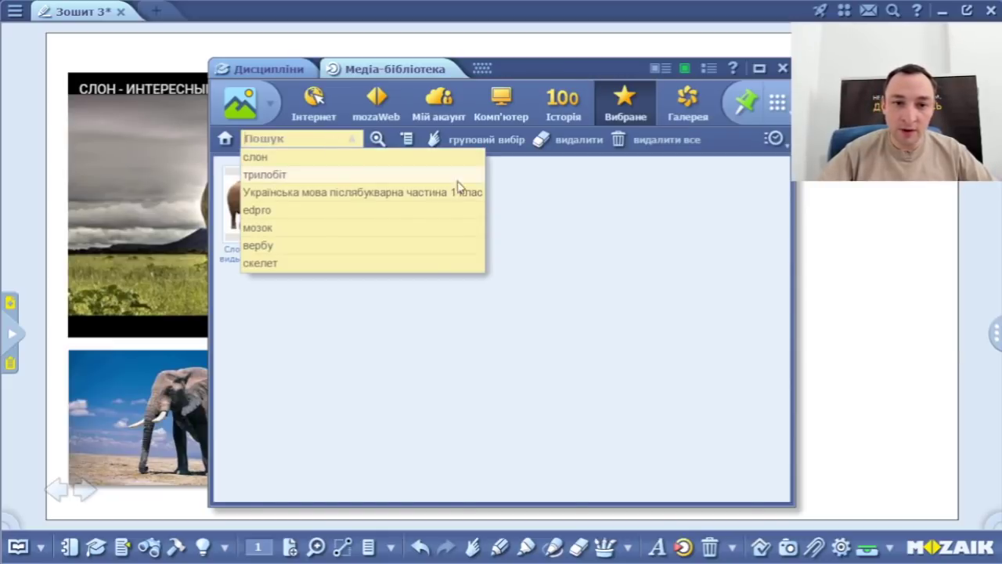
Browse the image gallery's "ігри" folder and its "доміно 9" set, and go back to the gallery's main folders.
click(693, 102)
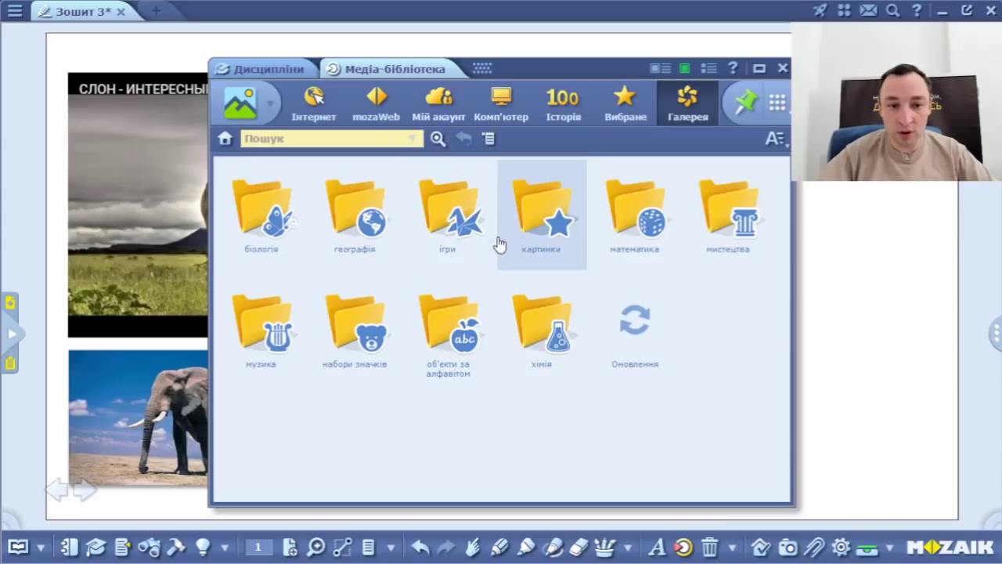
click(452, 225)
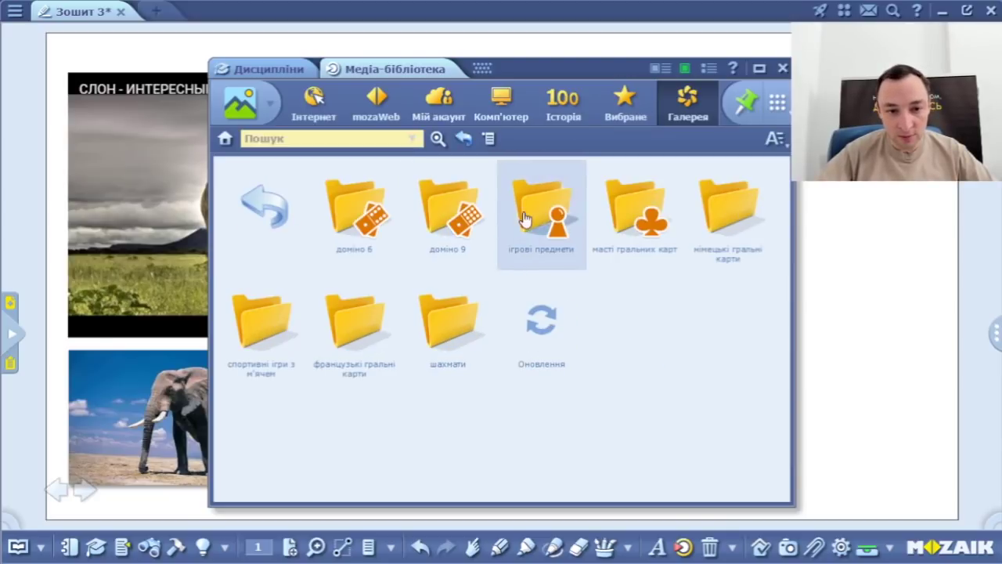
click(468, 222)
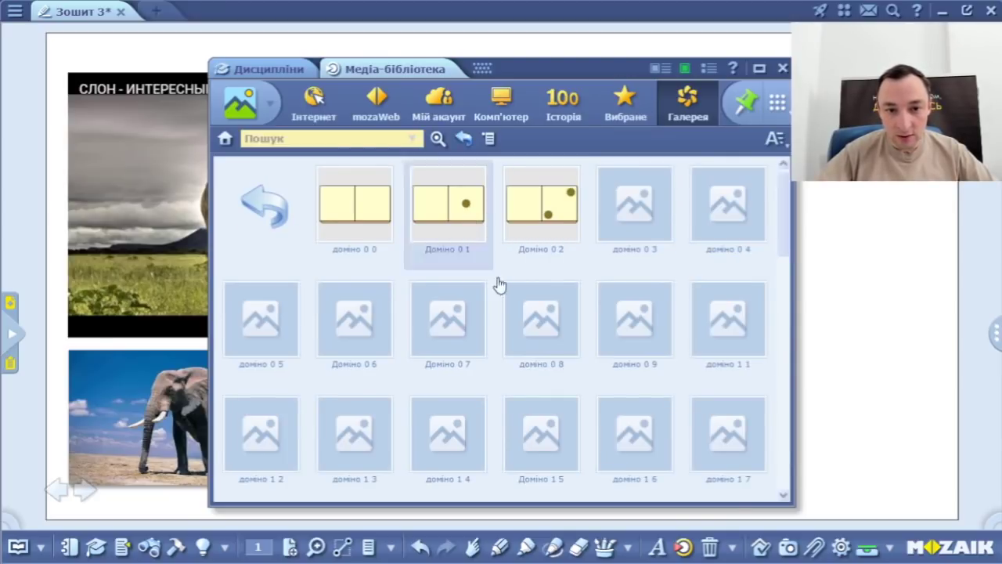
click(267, 210)
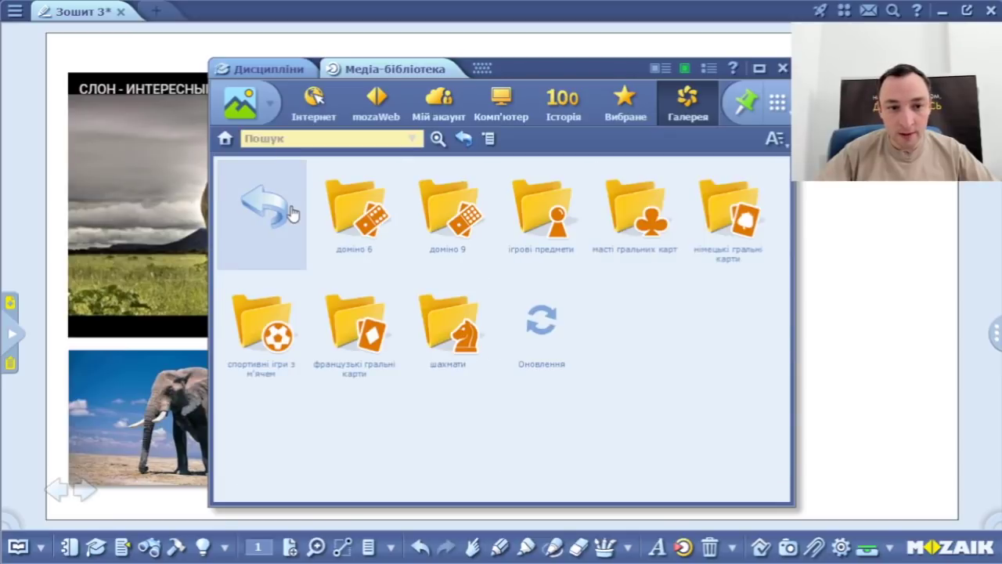
click(275, 207)
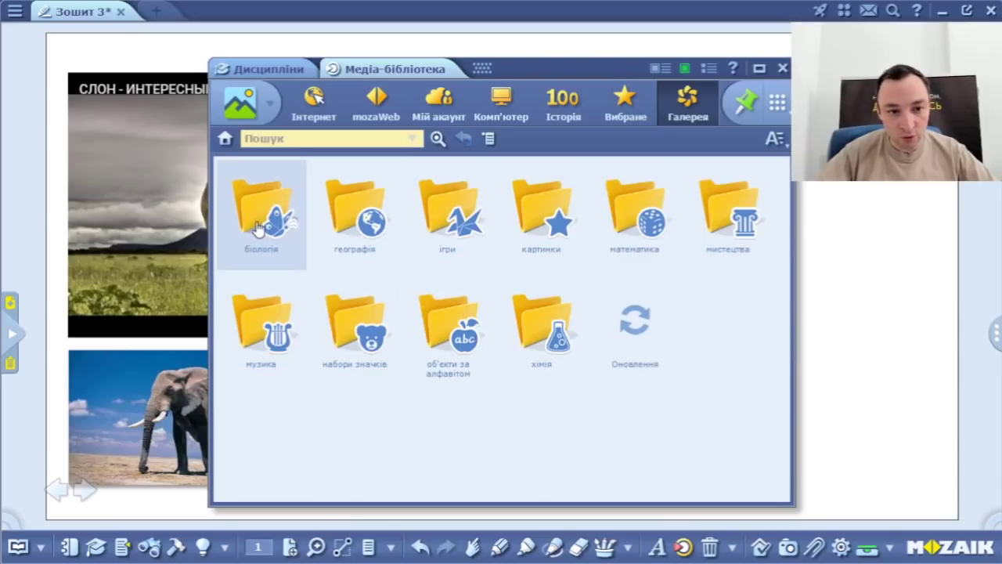
Open the gallery's "біологія" folder and its subfolder of dinosaurs and other prehistoric animals.
click(266, 205)
click(472, 327)
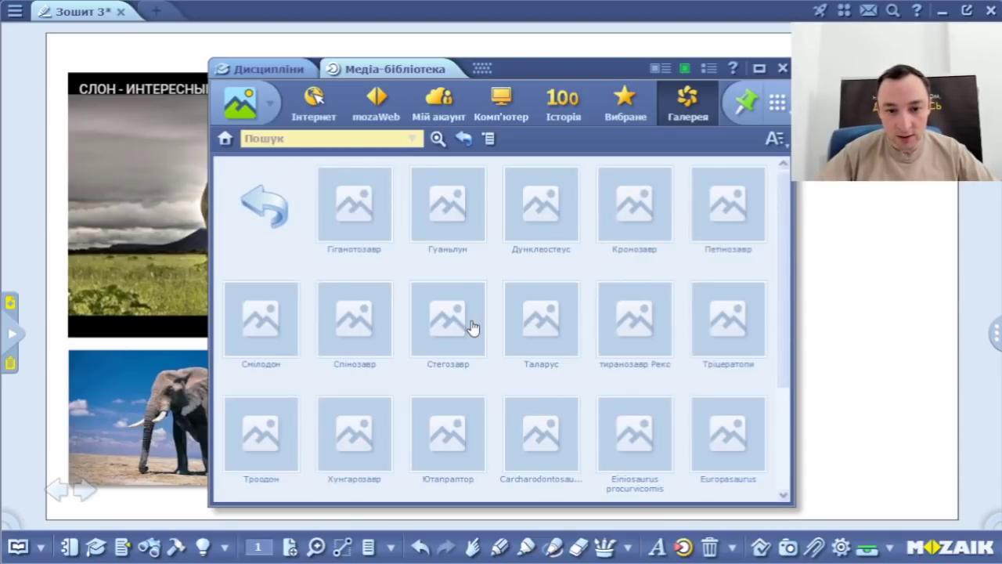